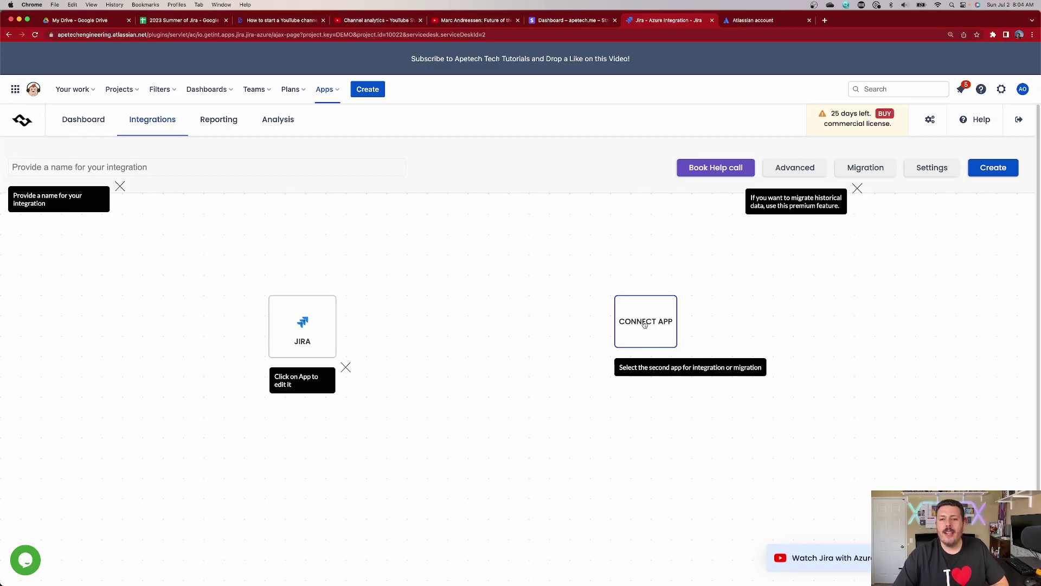
# Add an Azure DevOps connection named "Connection to Azure", filling in the account's email address and personal access token
pyautogui.click(645, 325)
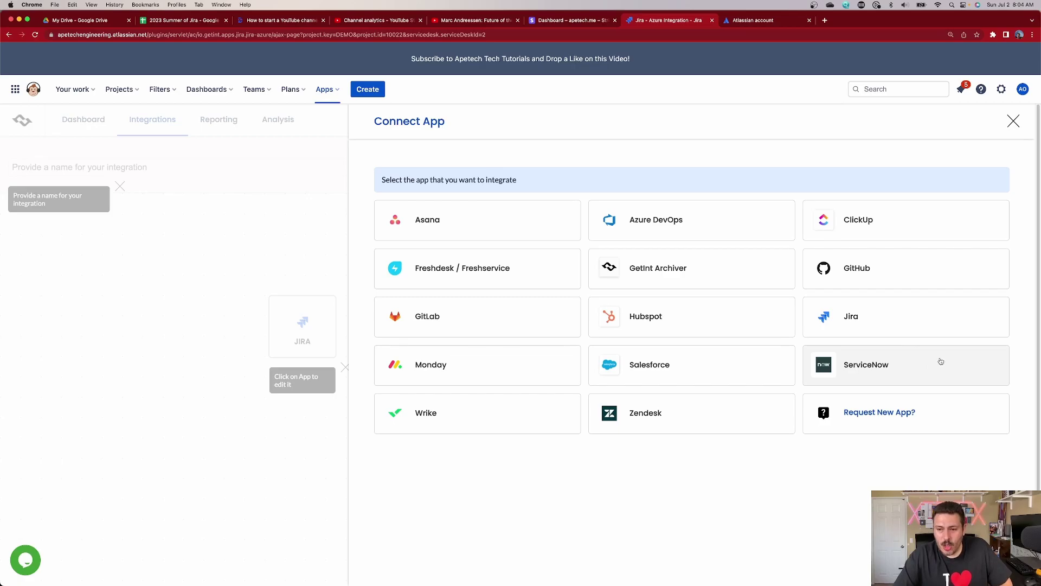
pyautogui.click(686, 239)
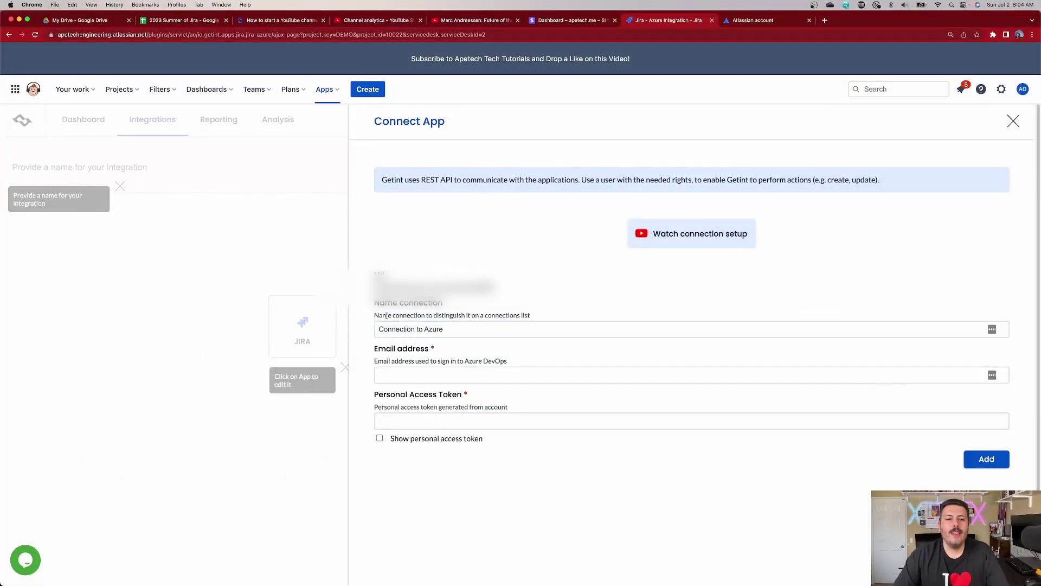
pyautogui.moveTo(387, 330)
pyautogui.mouseDown()
pyautogui.moveTo(467, 331)
pyautogui.moveTo(368, 332)
pyautogui.mouseUp()
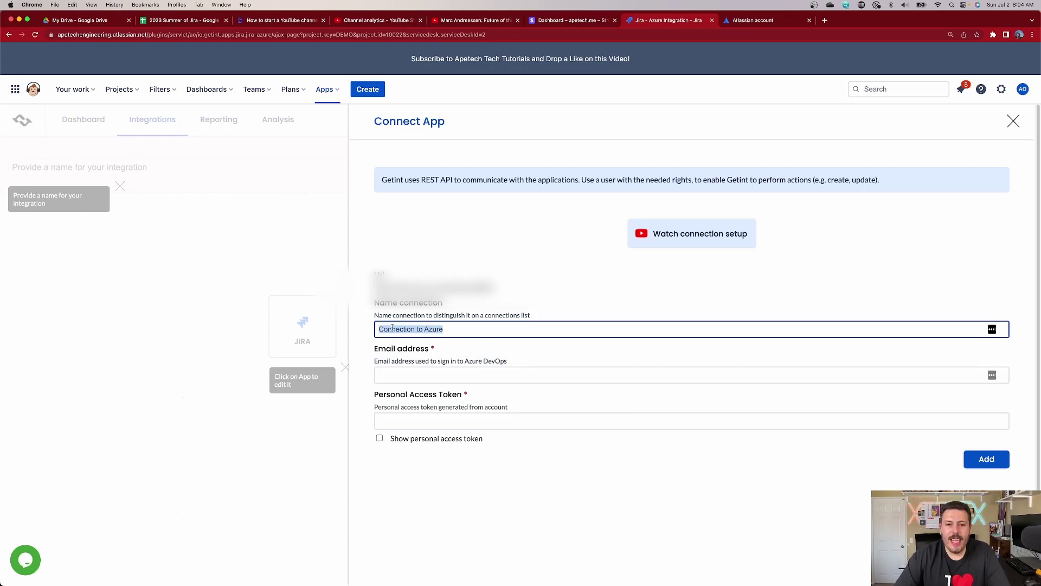
pyautogui.click(462, 332)
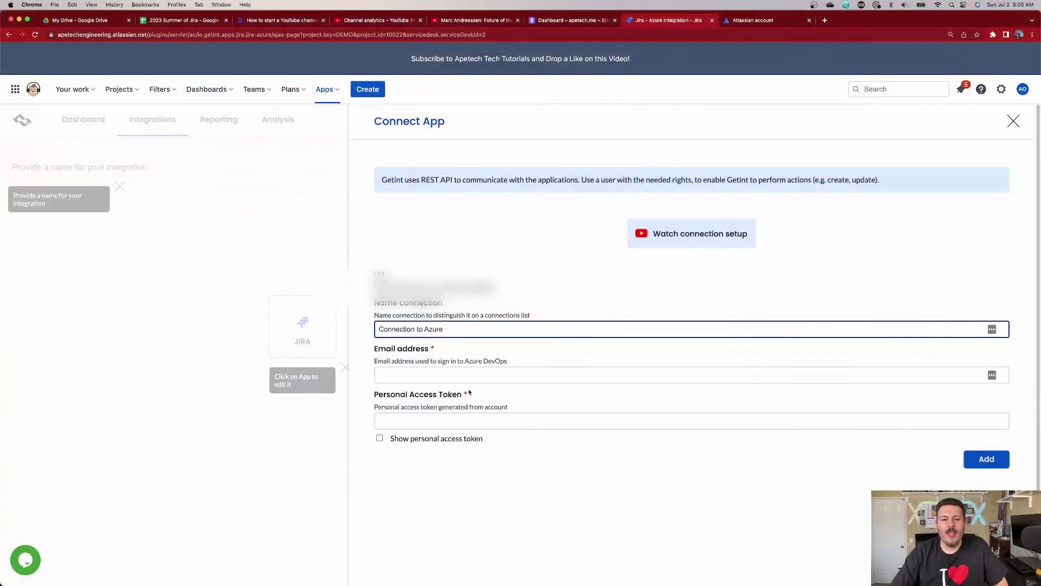
pyautogui.click(418, 377)
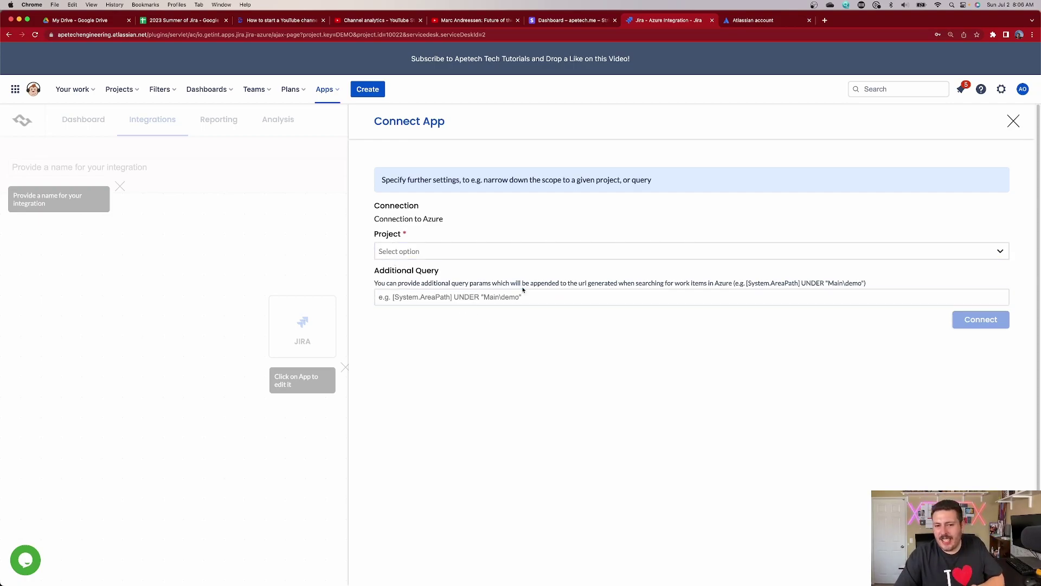
# Connect the Azure DevOps project "Scrum in ADO" to the integration and close the apetech.me Dashboard browser tab
pyautogui.click(418, 251)
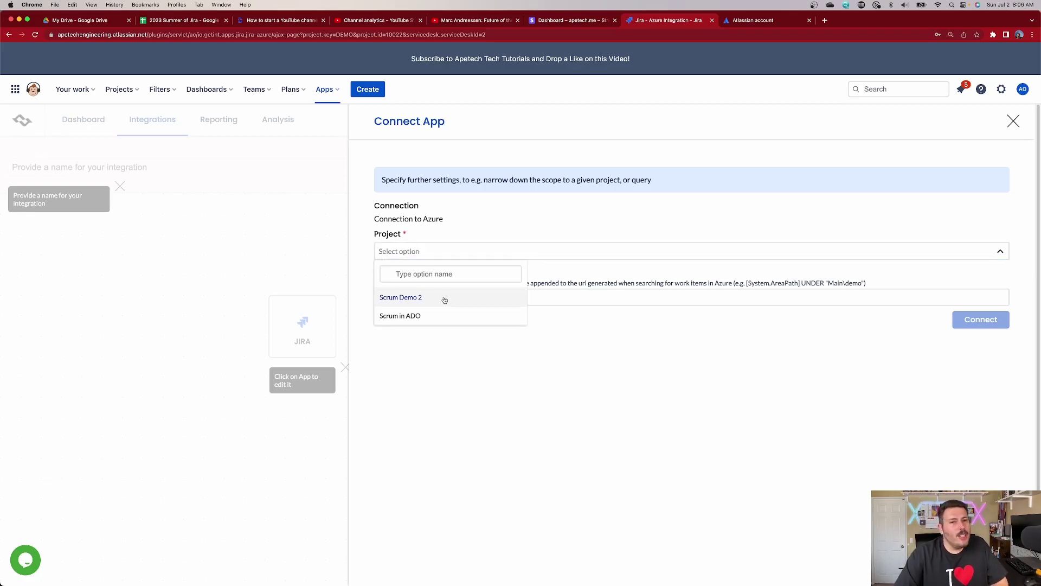
pyautogui.click(407, 316)
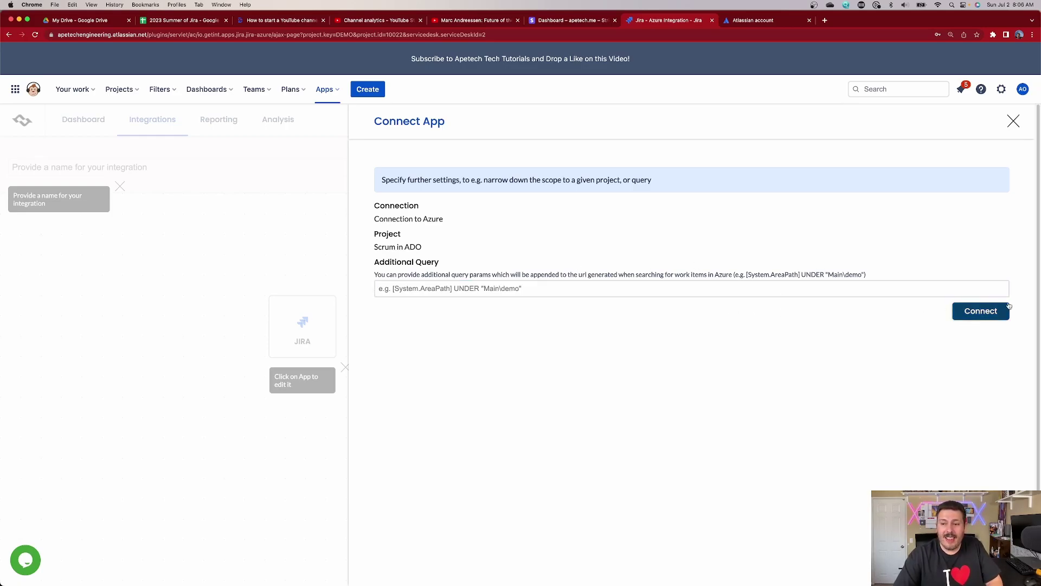
pyautogui.click(983, 312)
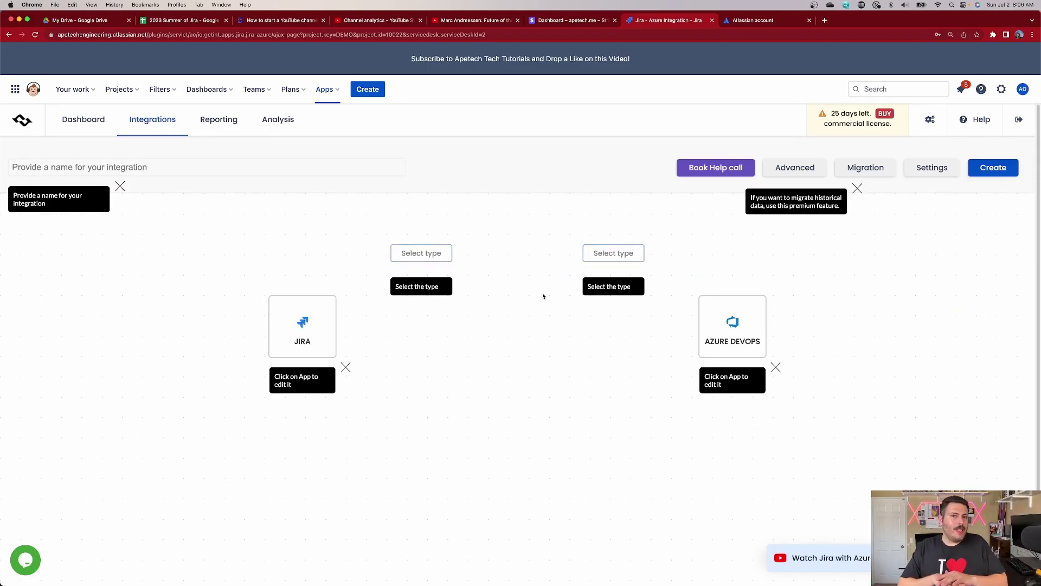
pyautogui.click(615, 20)
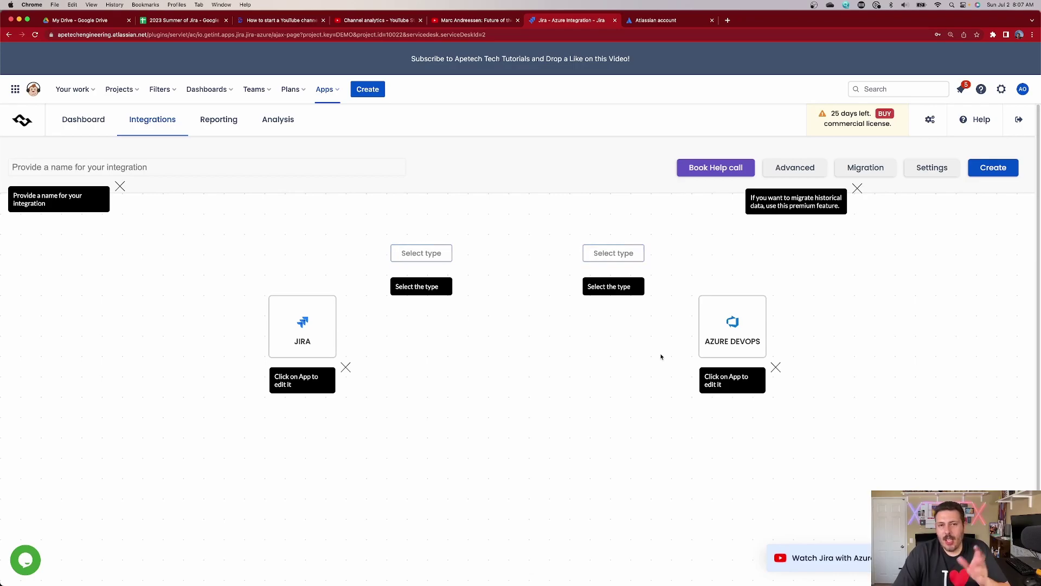
# Map the Jira item type Task to the Azure DevOps item type Task
pyautogui.click(419, 254)
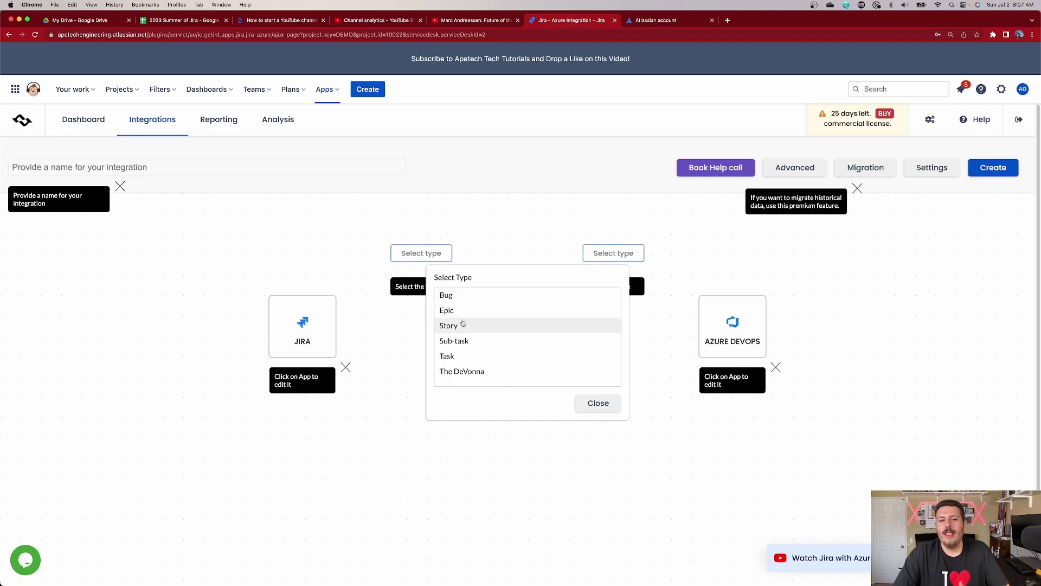
pyautogui.click(454, 357)
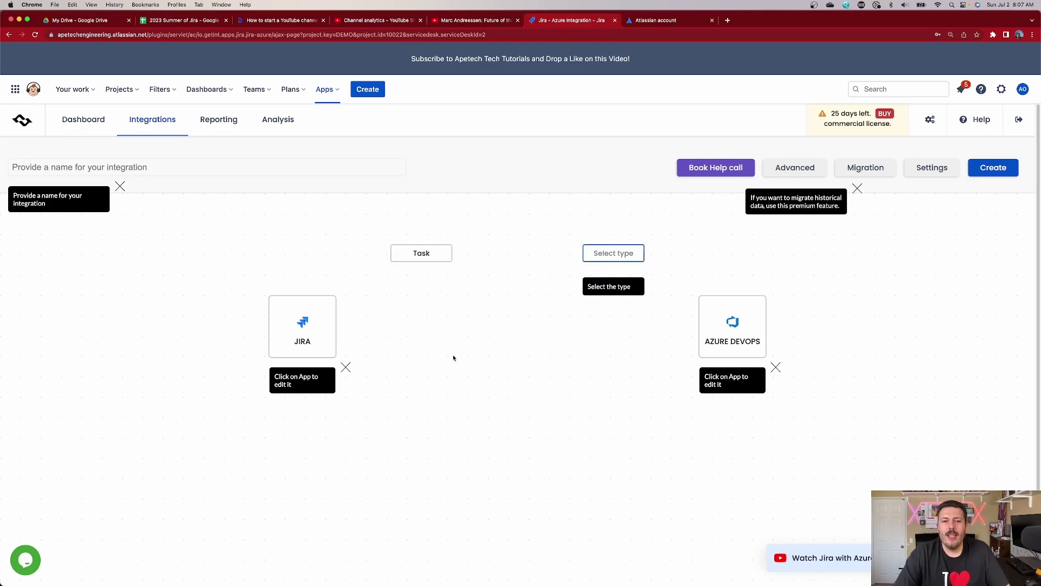
pyautogui.click(626, 256)
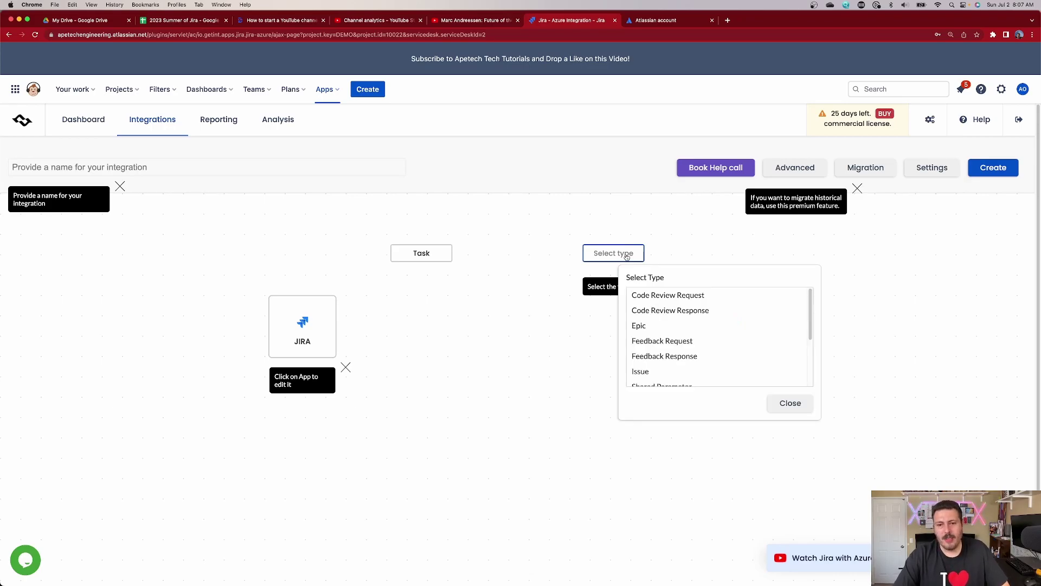
pyautogui.scroll(-3, 648, 336)
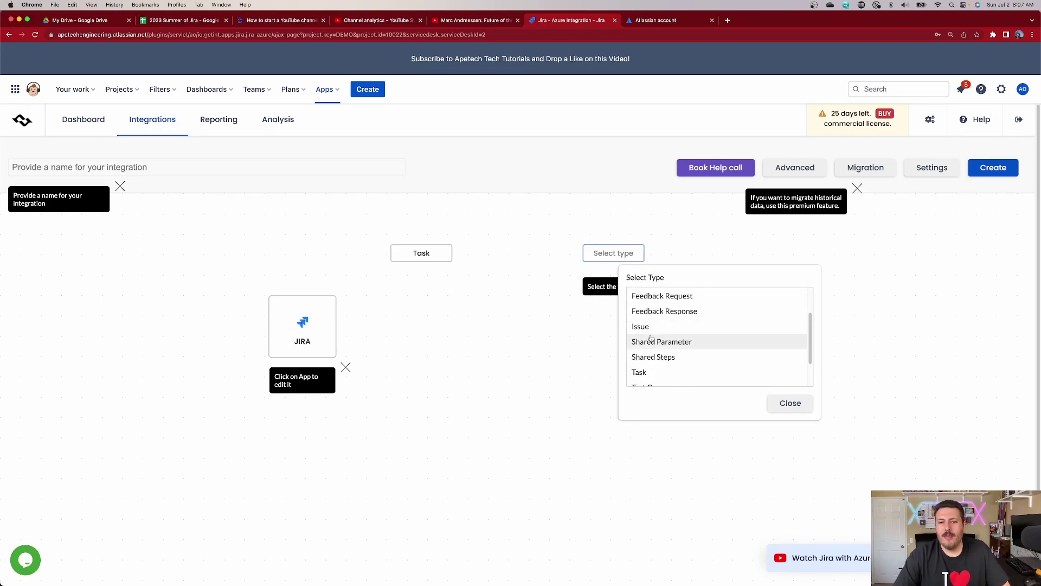
pyautogui.click(651, 372)
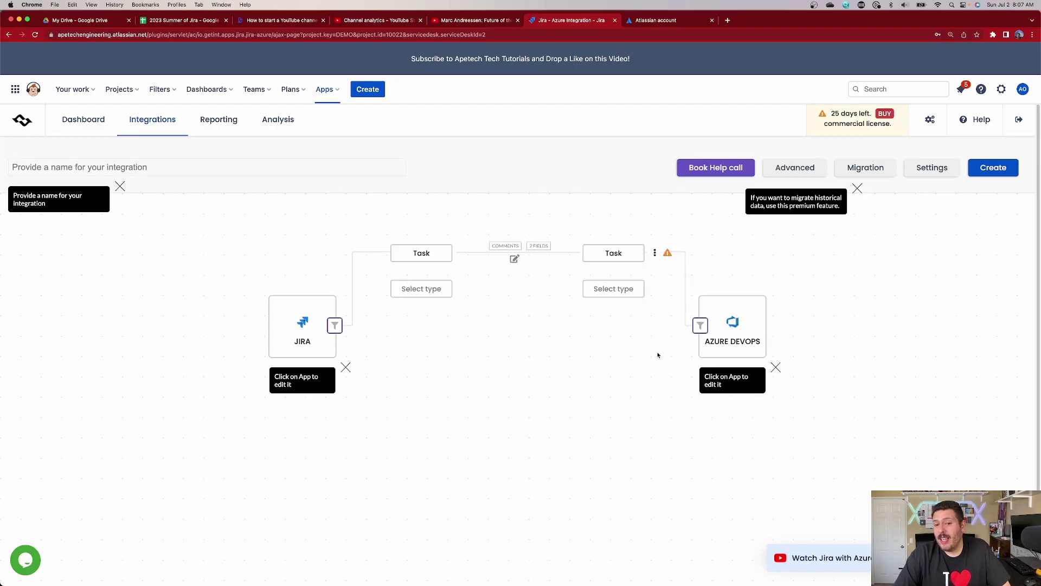
# Open the status settings of the Task–Task mapping and review the field choices for the Azure item status
pyautogui.moveTo(664, 252)
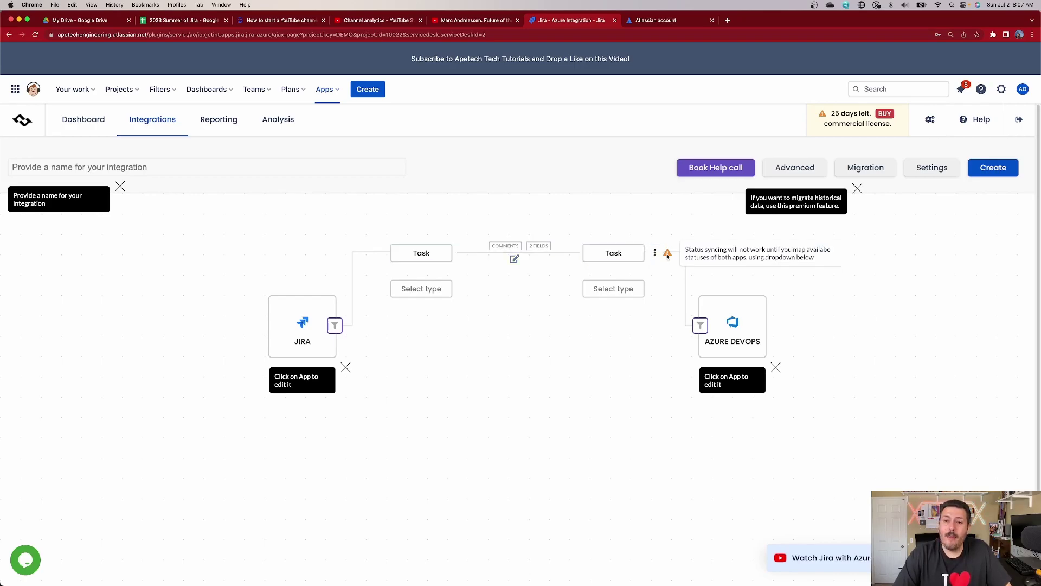
pyautogui.click(513, 260)
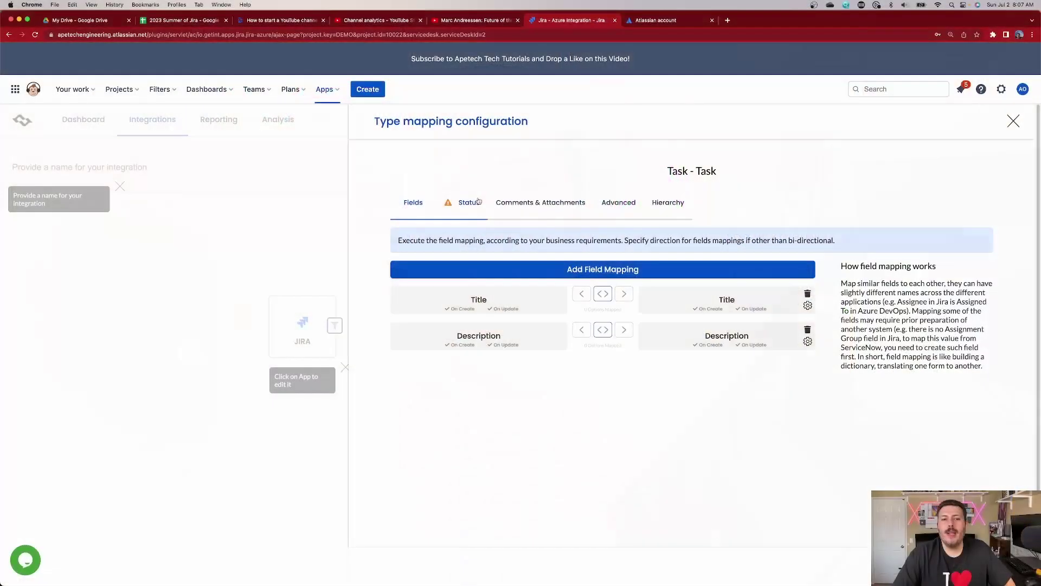
pyautogui.click(469, 204)
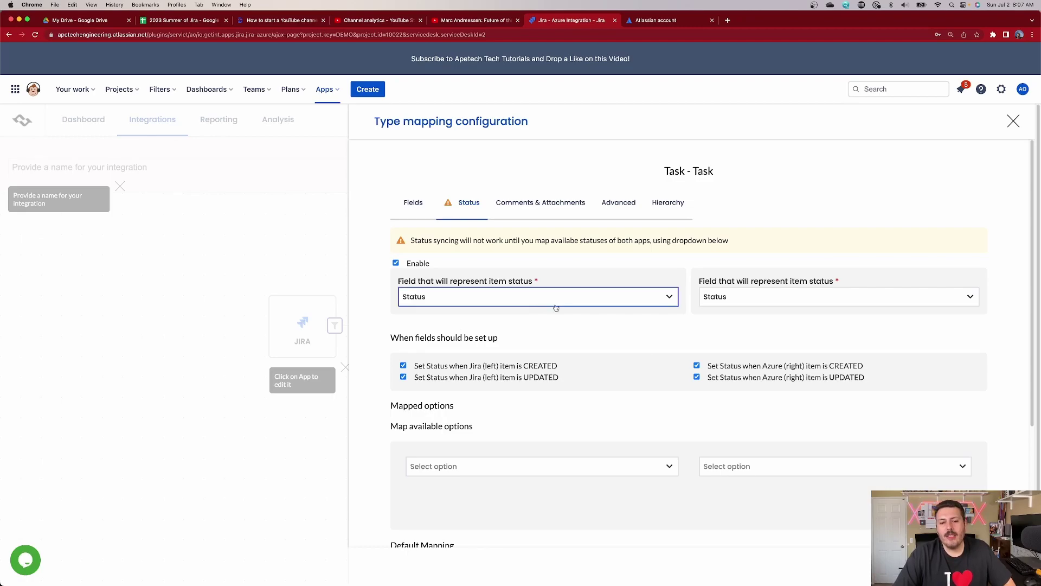
pyautogui.scroll(-2, 566, 350)
pyautogui.scroll(-2, 566, 351)
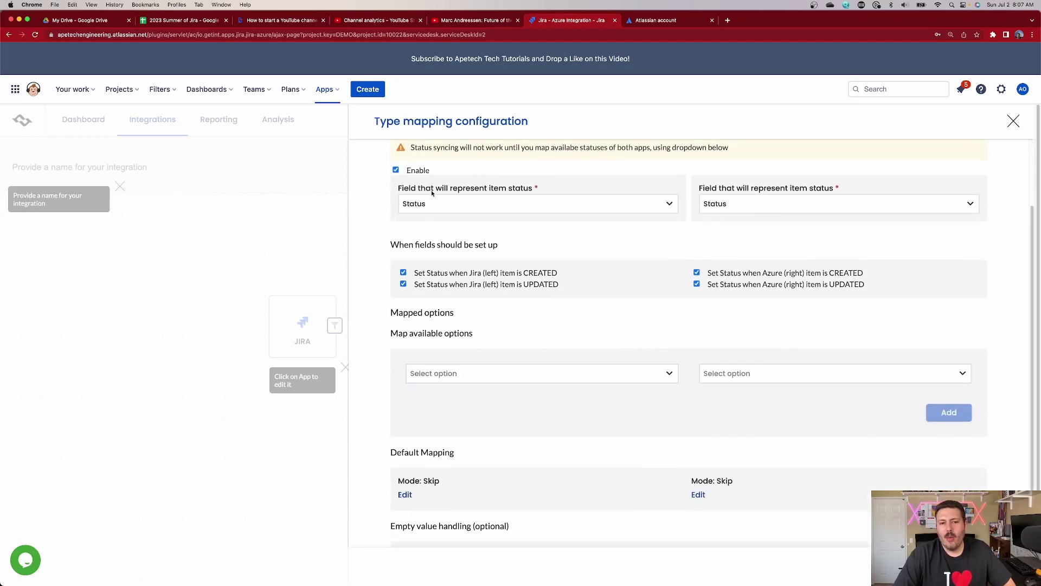
pyautogui.click(841, 202)
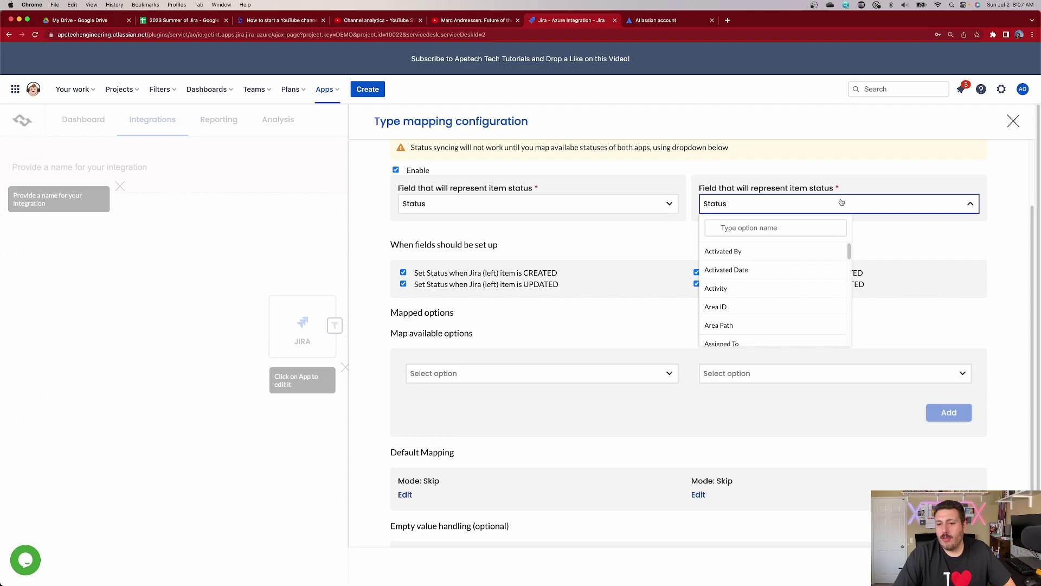
pyautogui.click(841, 203)
pyautogui.scroll(-3, 632, 309)
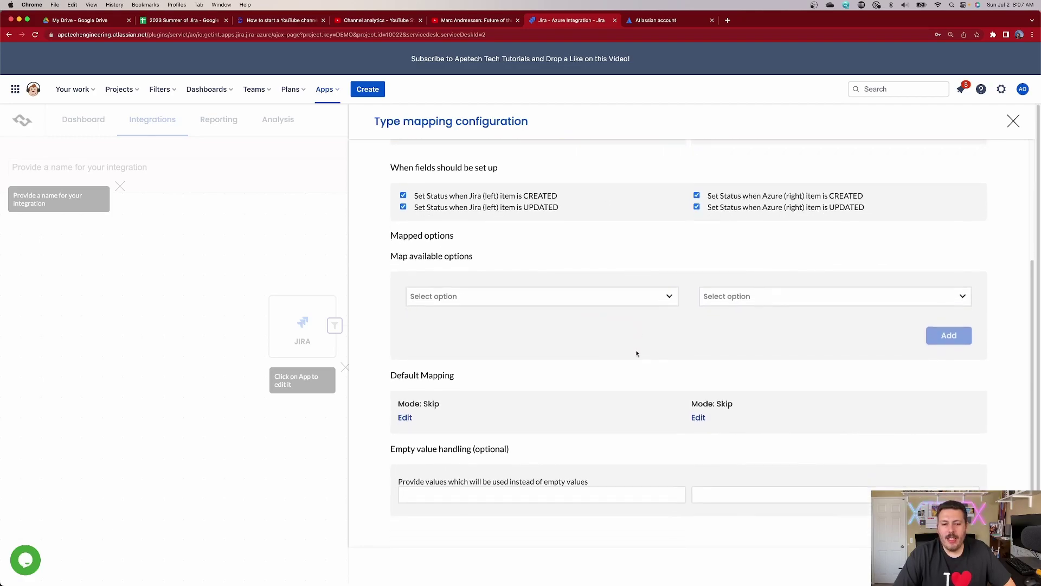
# Add a status mapping from Jira's To Do to Azure's To Do
pyautogui.click(528, 298)
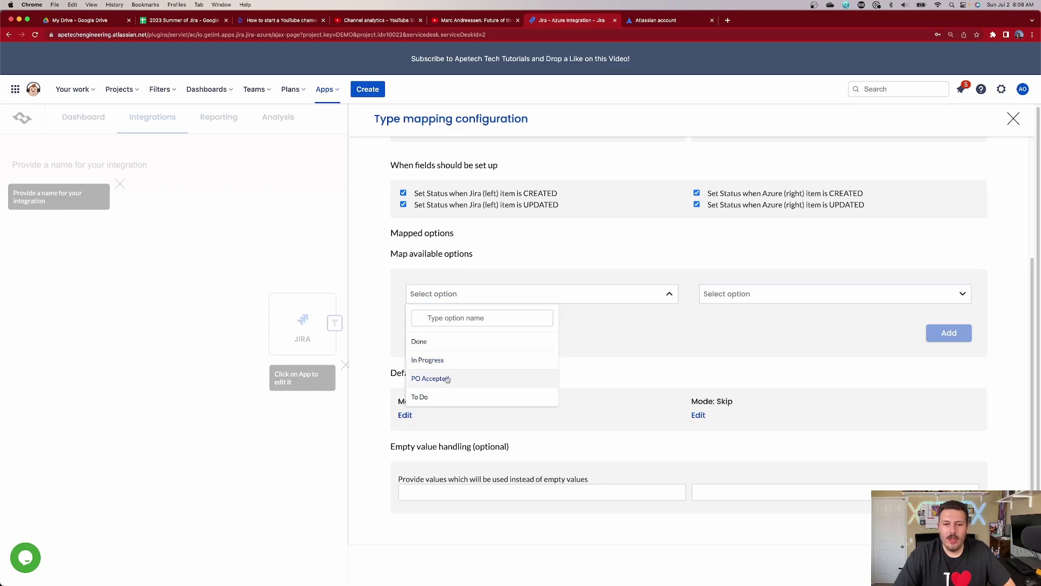
pyautogui.click(450, 397)
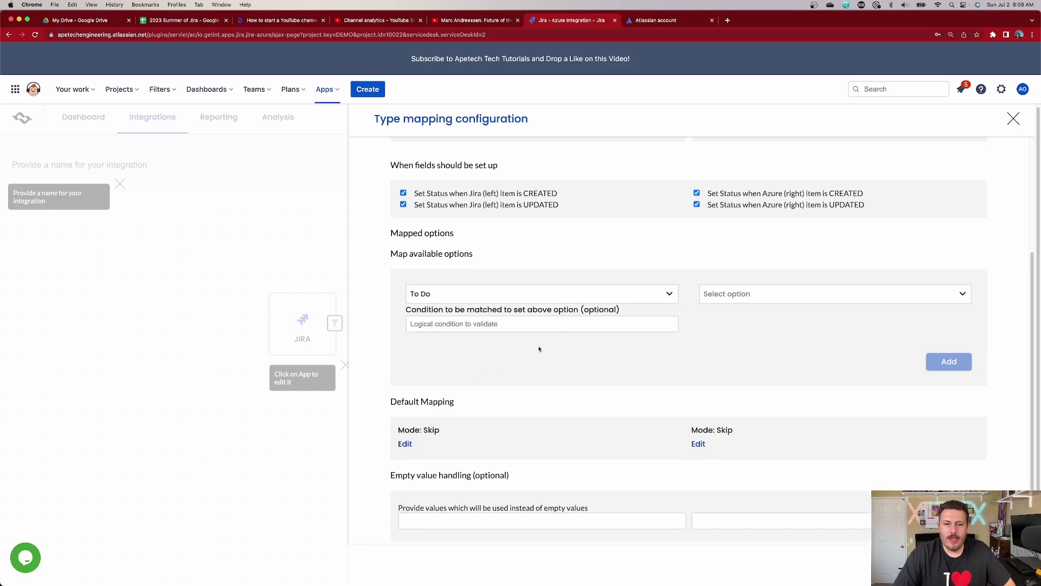
pyautogui.click(715, 294)
pyautogui.click(751, 379)
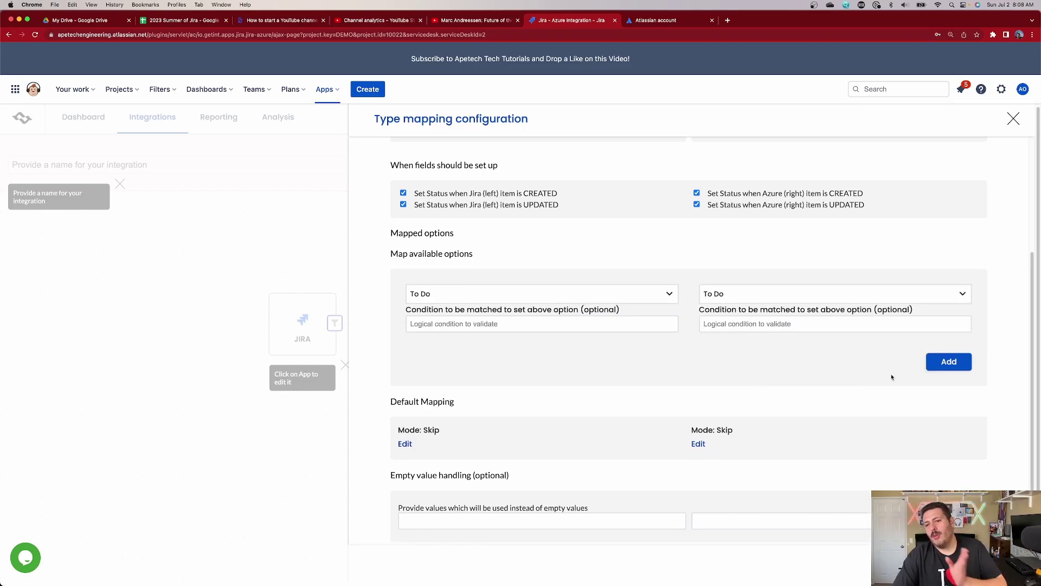
pyautogui.click(949, 363)
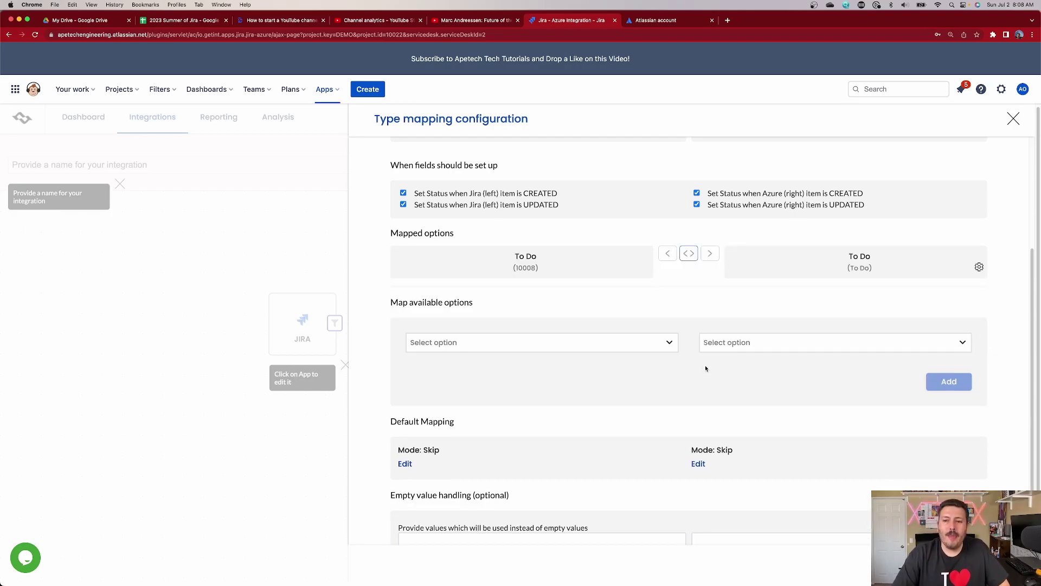
# Add a status mapping from Jira's In Progress to Azure's Doing
pyautogui.scroll(-2, 689, 370)
pyautogui.scroll(2, 596, 369)
pyautogui.click(537, 354)
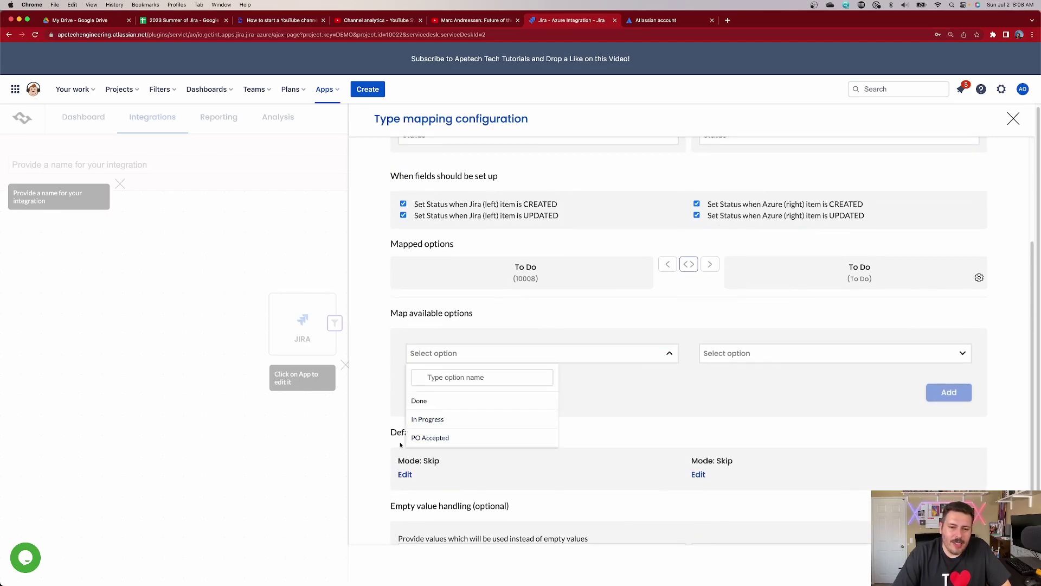
pyautogui.click(434, 419)
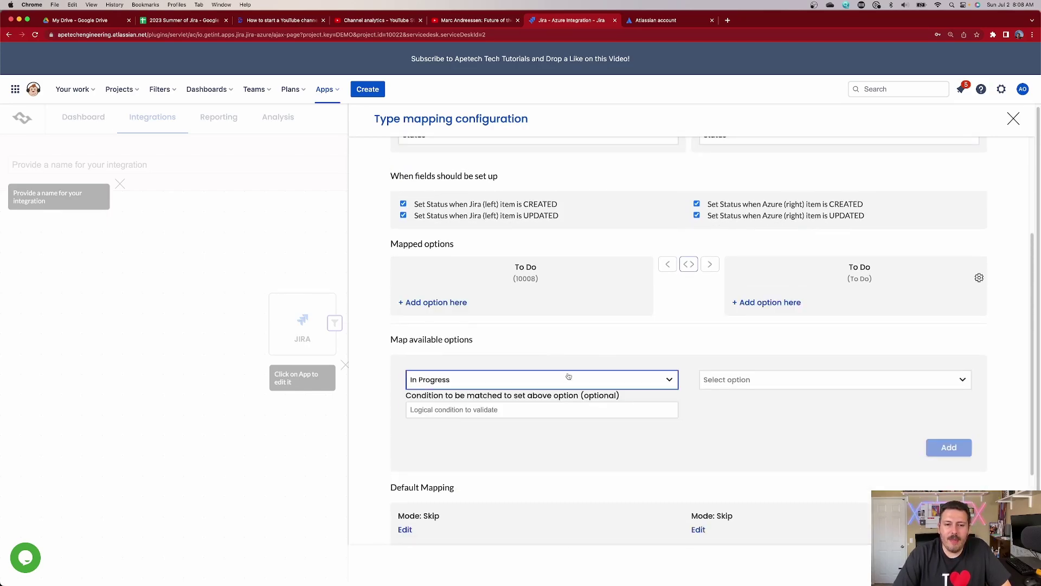
pyautogui.click(773, 381)
pyautogui.click(740, 431)
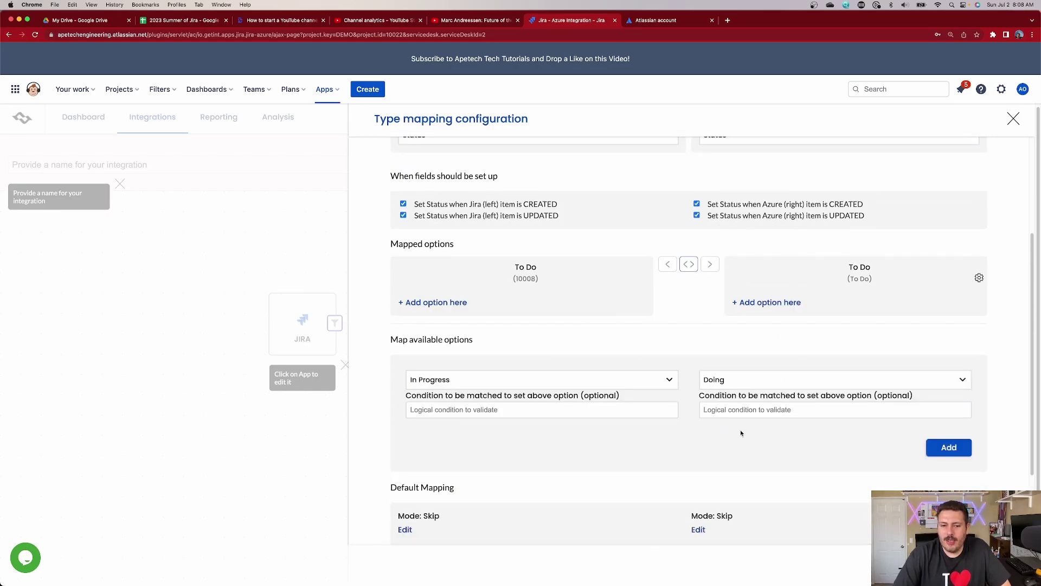
pyautogui.click(949, 448)
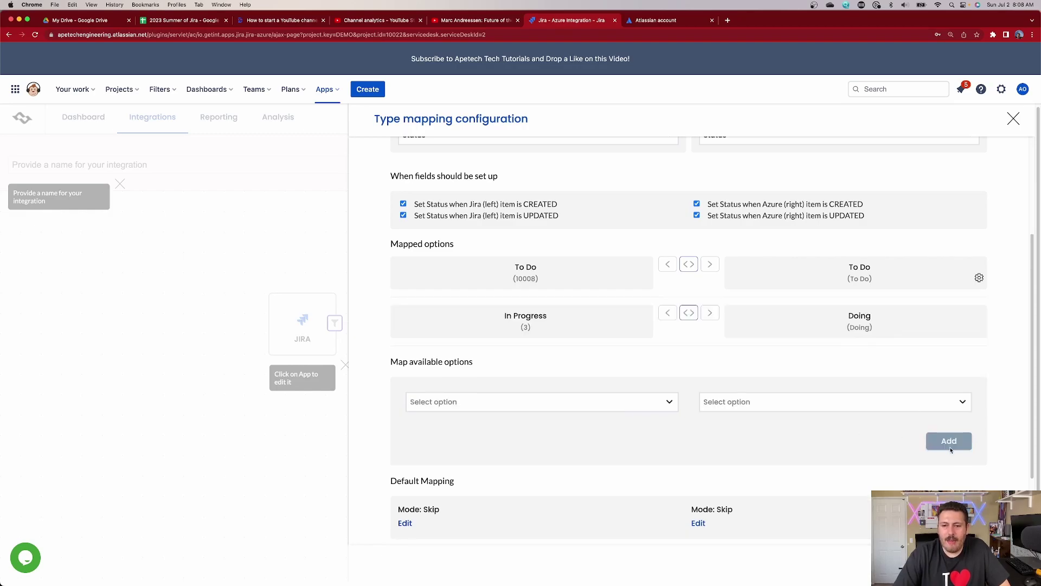
# Add a status mapping from Jira's Done to Azure's Done
pyautogui.click(534, 401)
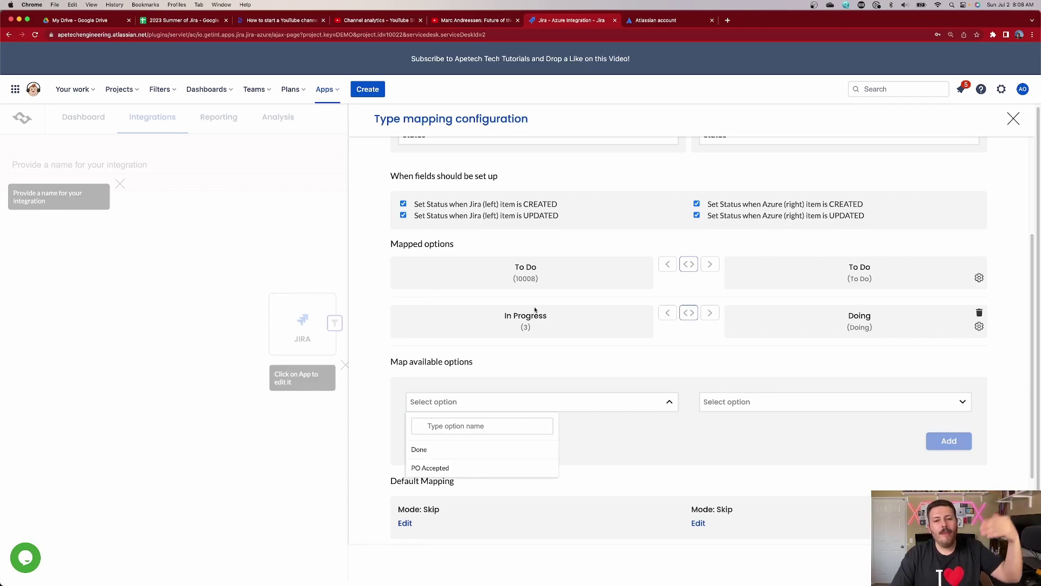
pyautogui.click(444, 455)
pyautogui.click(792, 456)
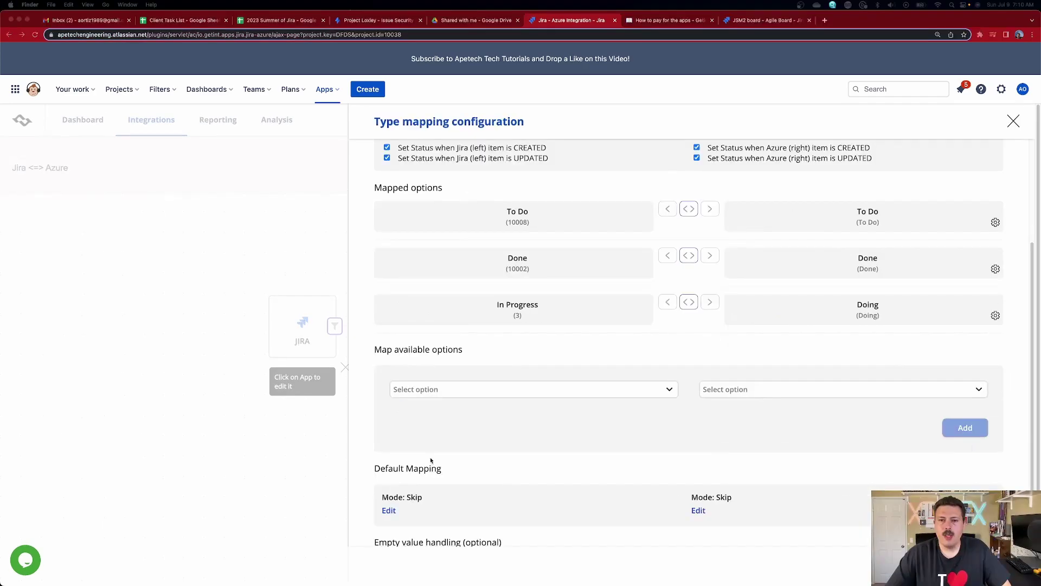
# Choose PO Accepted as the Jira status and check which Azure statuses are available to pair with it
pyautogui.click(532, 391)
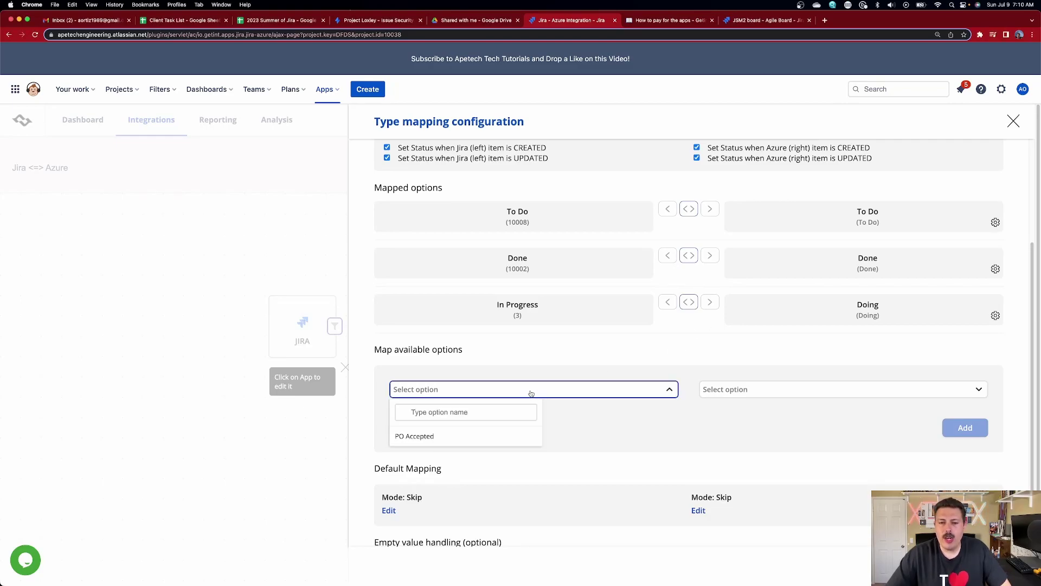
pyautogui.click(415, 436)
pyautogui.scroll(-2, 468, 455)
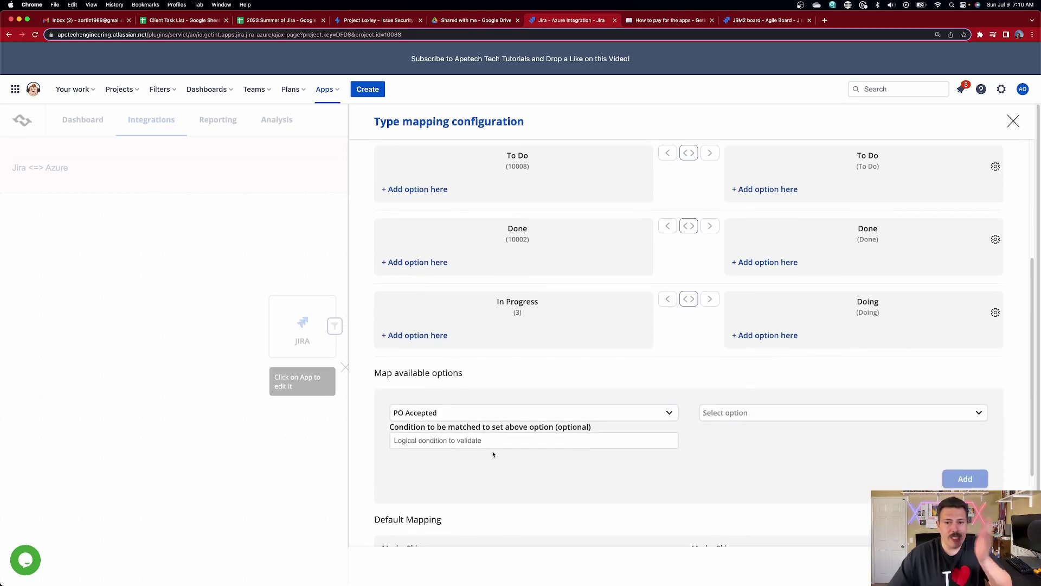
pyautogui.scroll(-1, 493, 454)
pyautogui.click(786, 403)
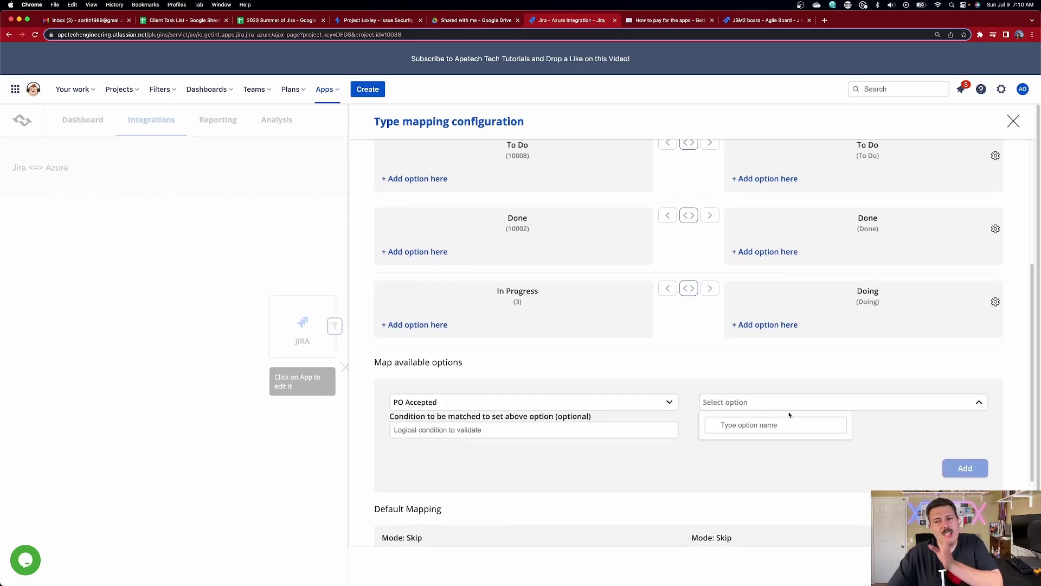
pyautogui.click(784, 431)
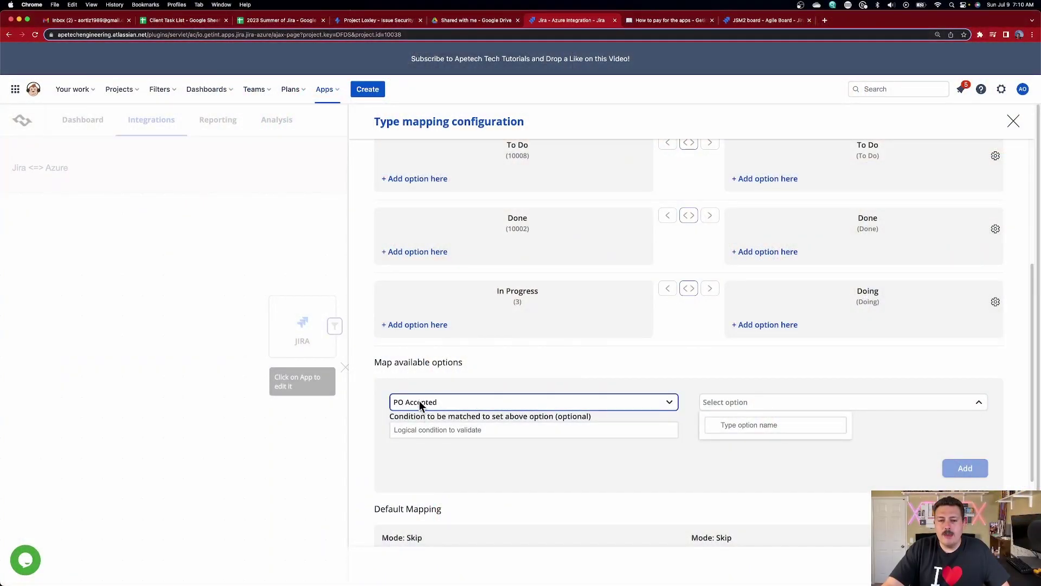
pyautogui.click(749, 401)
pyautogui.click(748, 402)
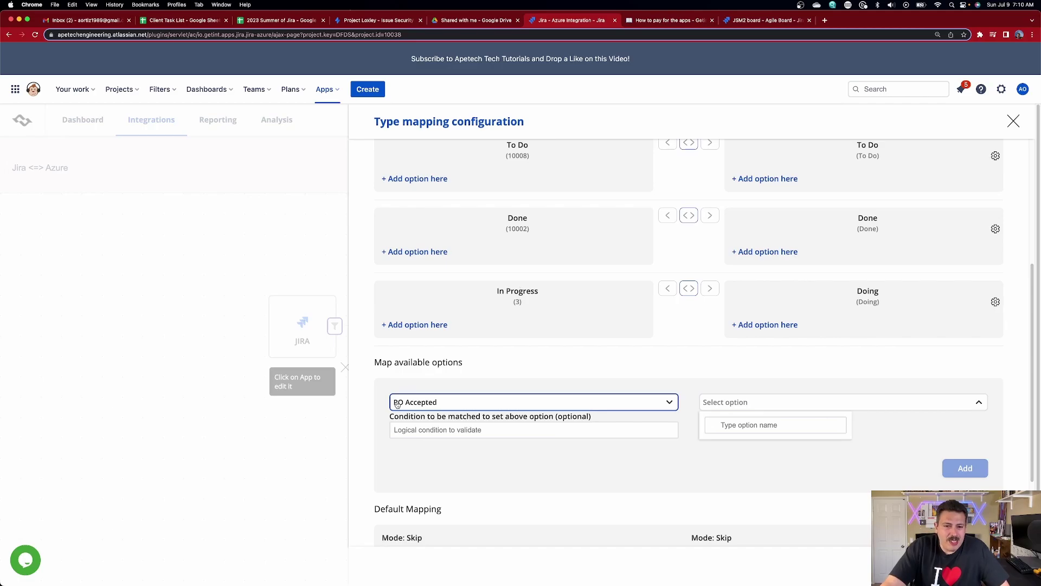
# Add PO Accepted as an extra option on the Jira side of the In Progress–Doing mapping
pyautogui.click(422, 325)
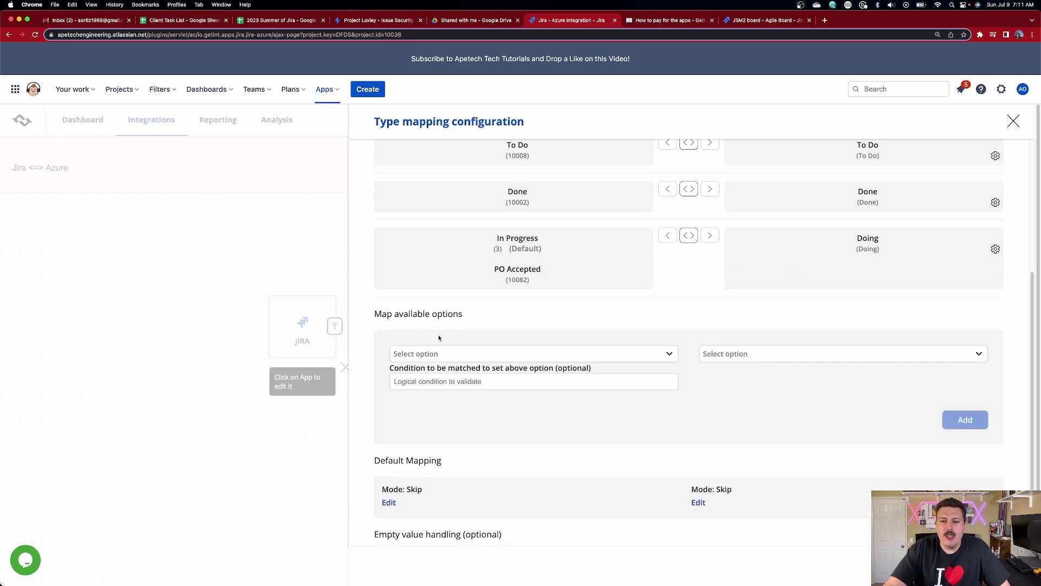
pyautogui.scroll(1, 520, 239)
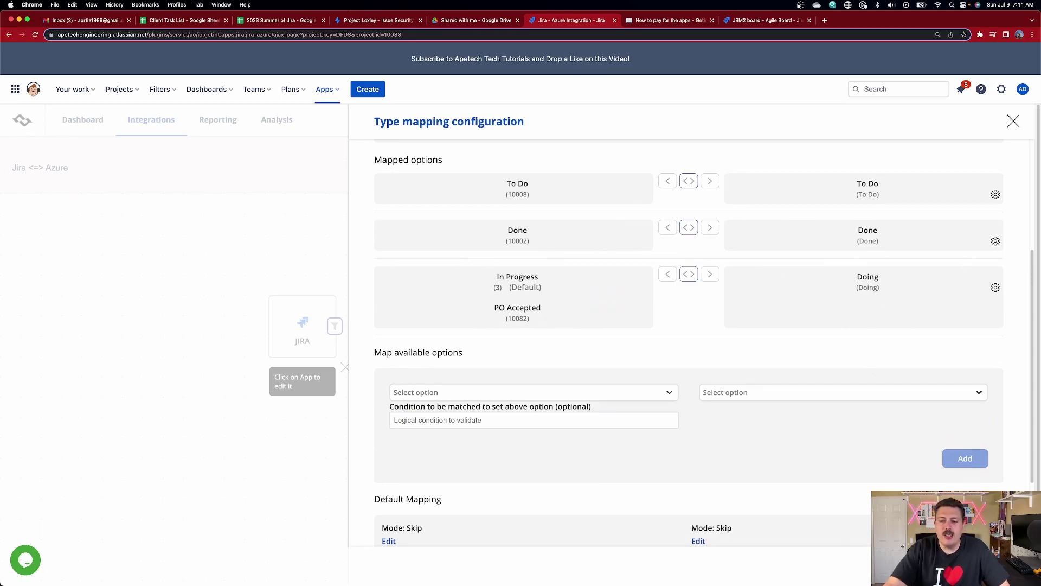
pyautogui.press('Escape')
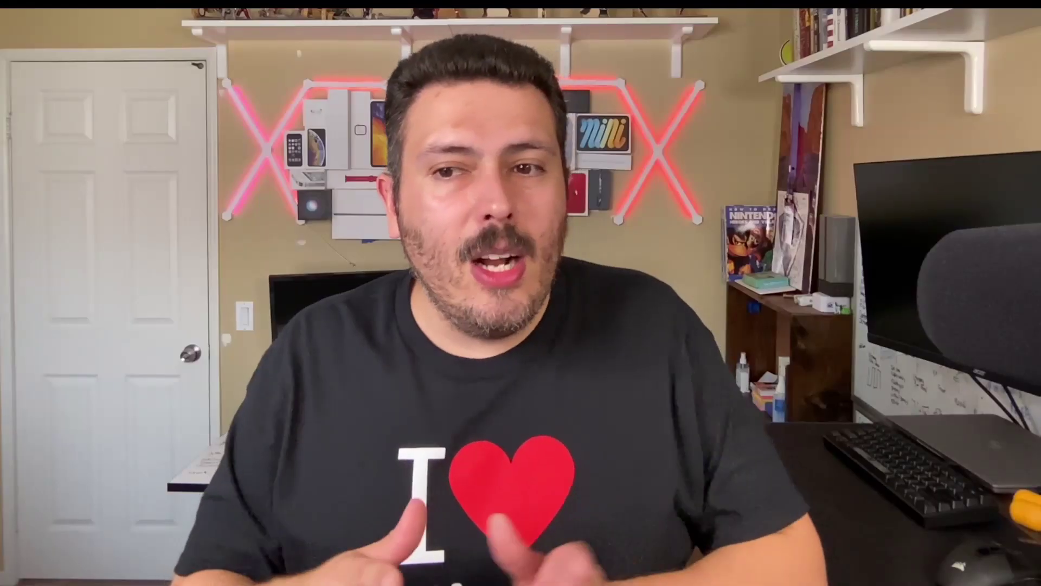